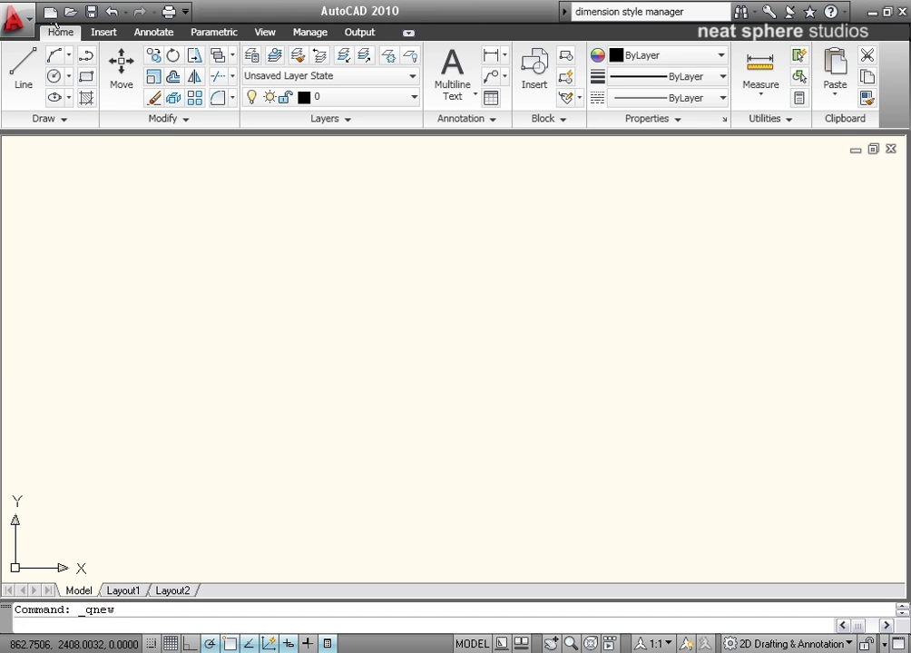
Start a new drawing and look through the available template files, widening the Name column to show full file names.
{"action": "left_click", "coordinate": [50, 13]}
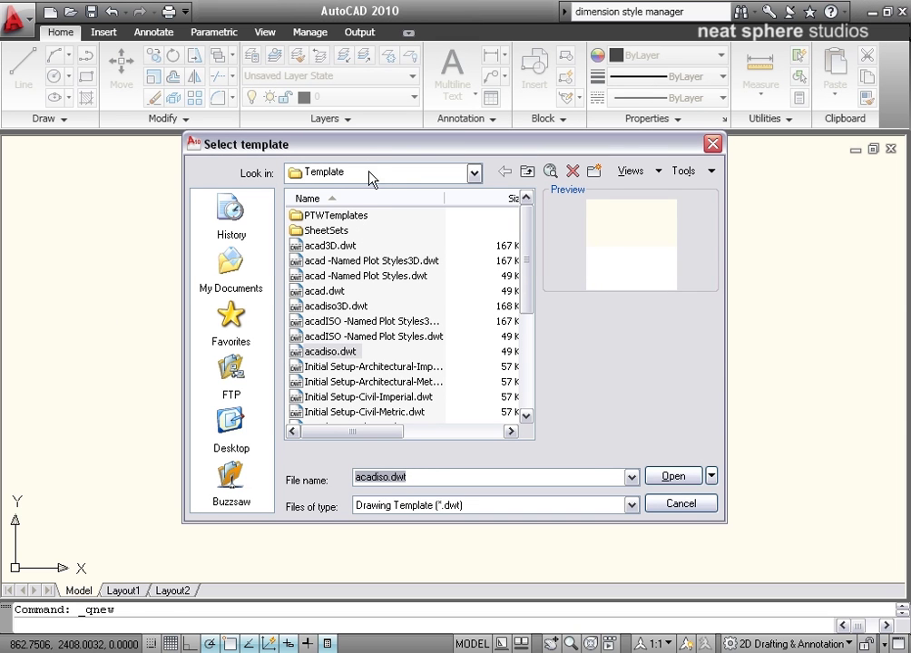
{"action": "left_click_drag", "start_coordinate": [364, 150], "coordinate": [267, 178]}
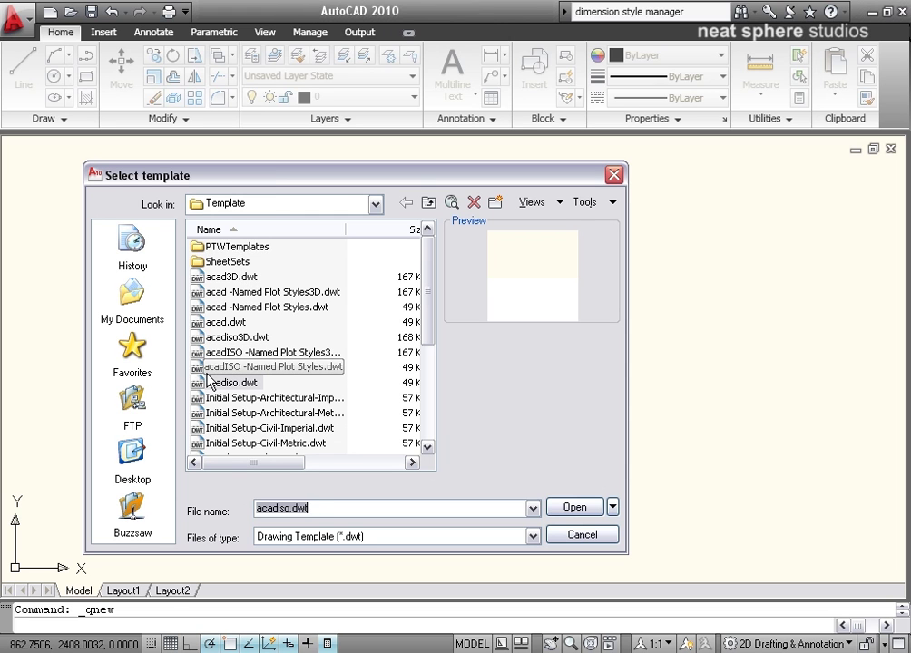
{"action": "left_click_drag", "start_coordinate": [433, 266], "coordinate": [428, 363]}
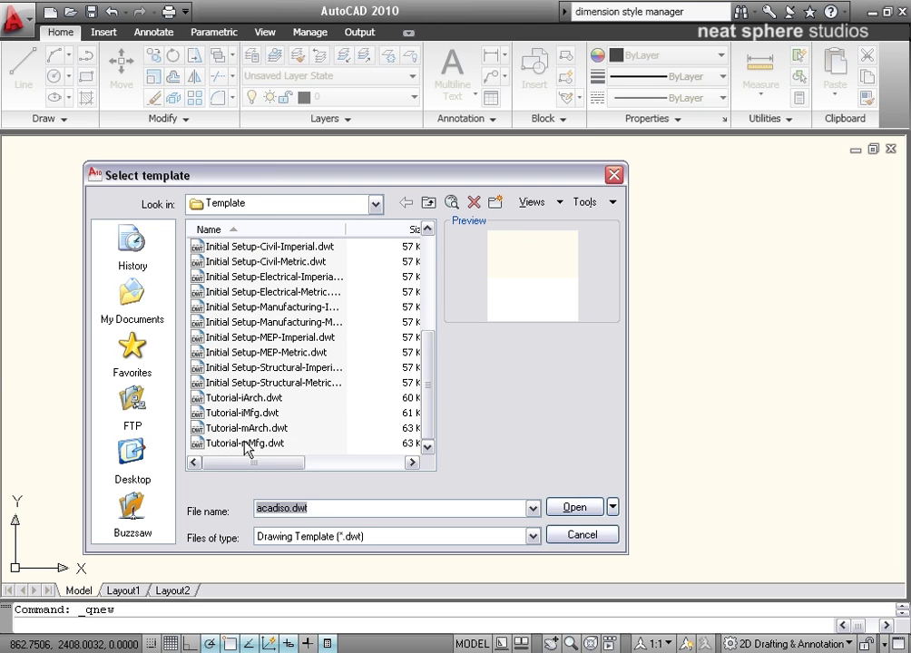
{"action": "left_click_drag", "start_coordinate": [348, 234], "coordinate": [386, 234]}
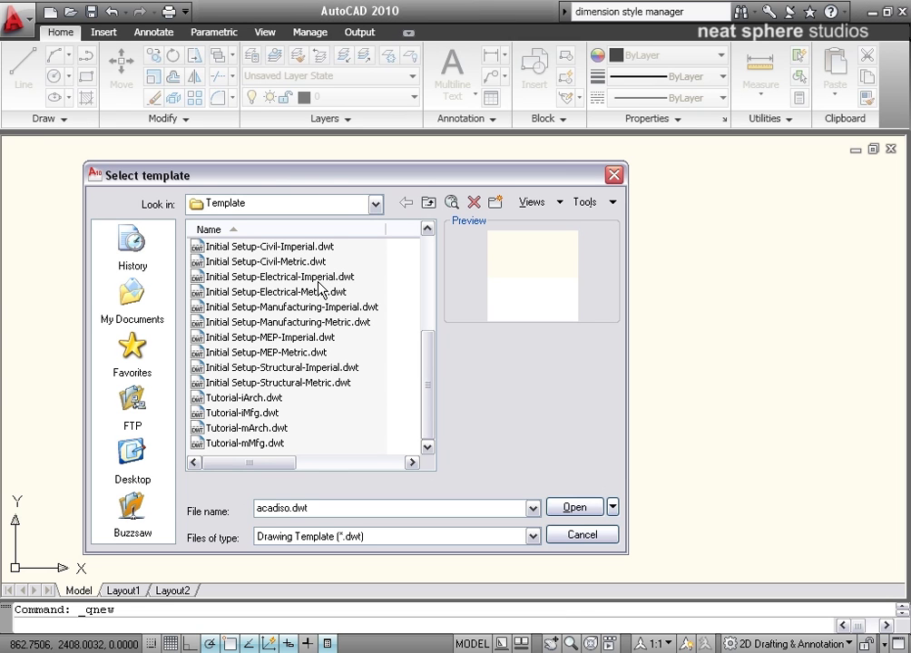
{"action": "left_click_drag", "start_coordinate": [423, 387], "coordinate": [423, 294]}
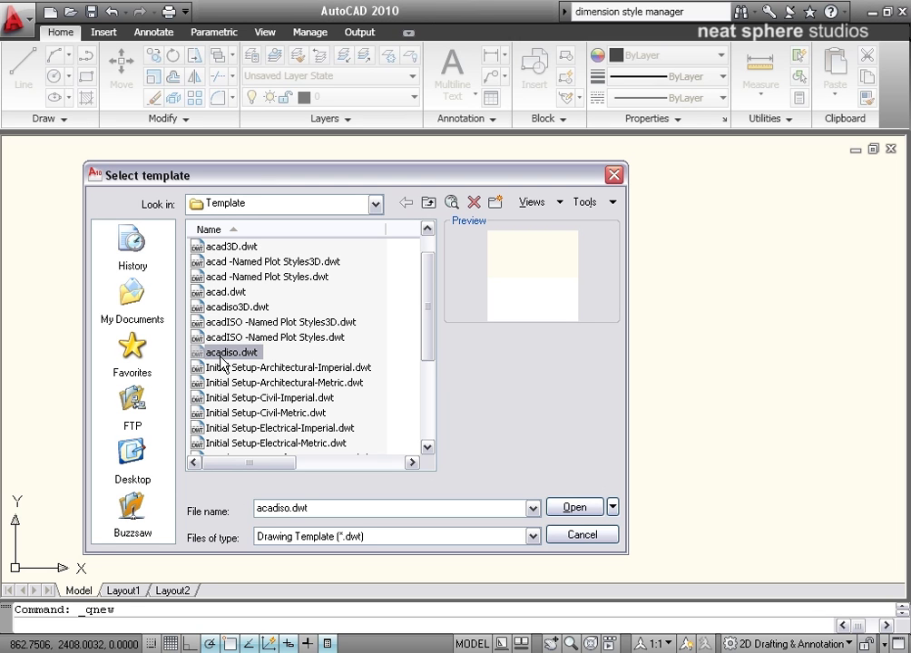
Preview the acad, acadiso3D, acad3D, Civil-Metric, Architectural-Metric and acadiso templates, and dismiss the template selection without creating a drawing.
{"action": "left_click", "coordinate": [238, 293]}
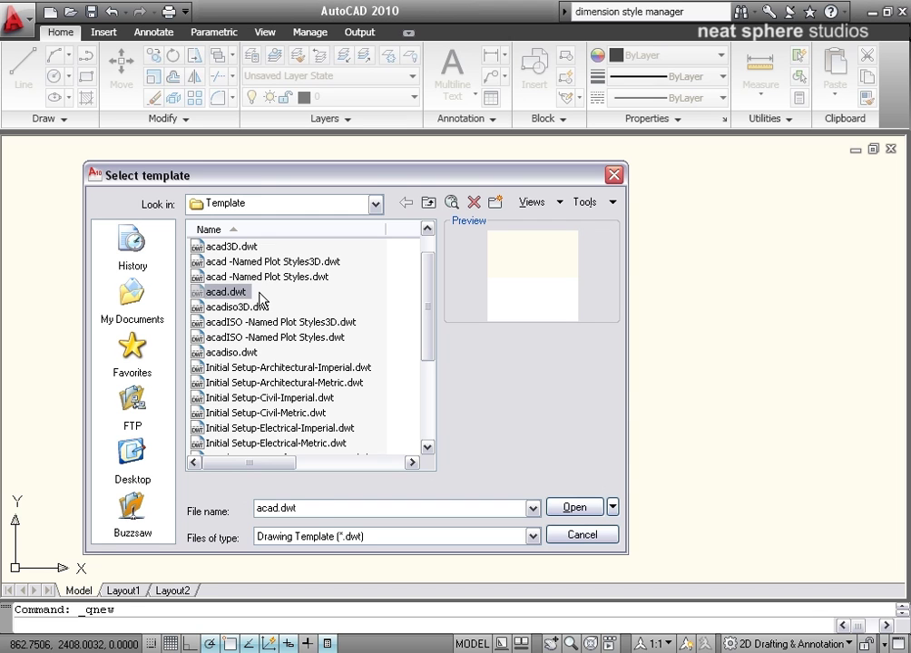
{"action": "left_click", "coordinate": [257, 308]}
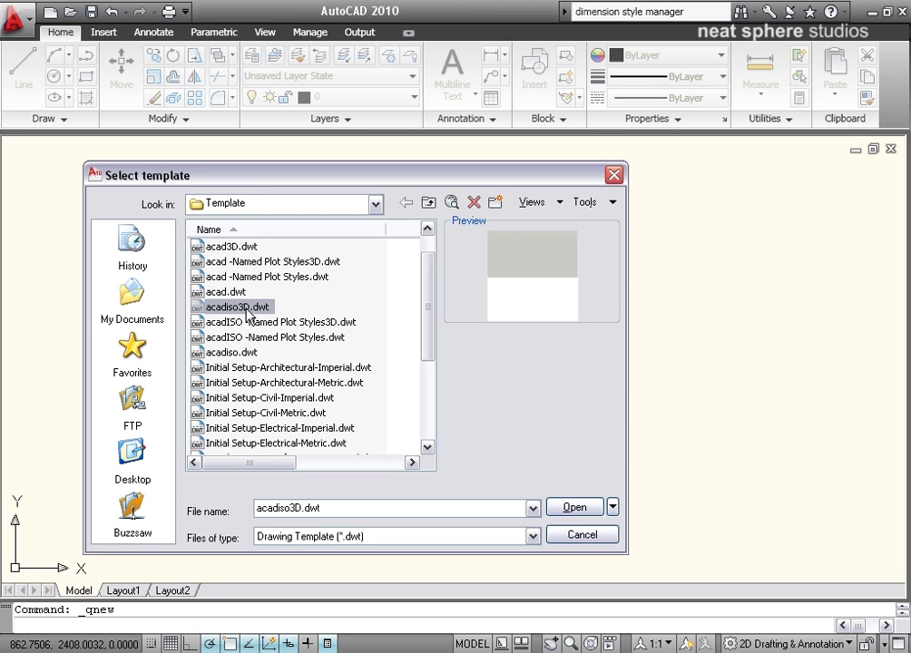
{"action": "left_click", "coordinate": [234, 247]}
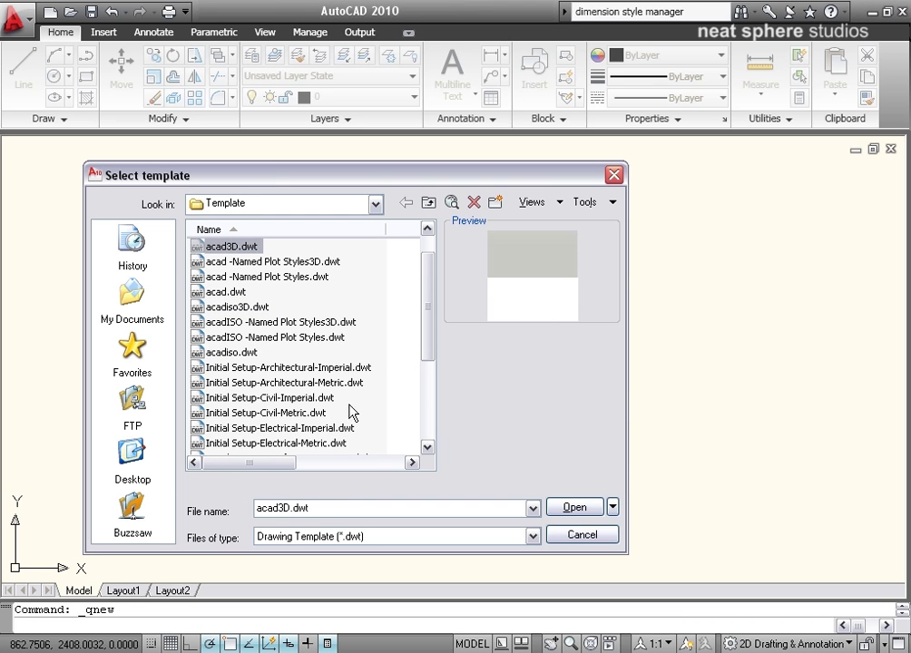
{"action": "left_click", "coordinate": [313, 413]}
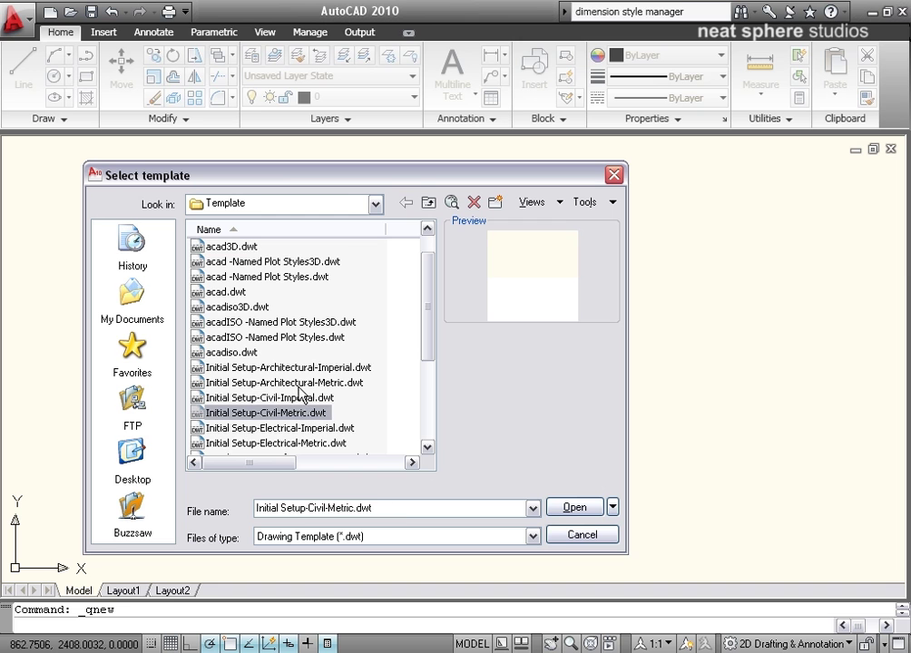
{"action": "left_click", "coordinate": [300, 382]}
{"action": "left_click_drag", "start_coordinate": [431, 313], "coordinate": [427, 386]}
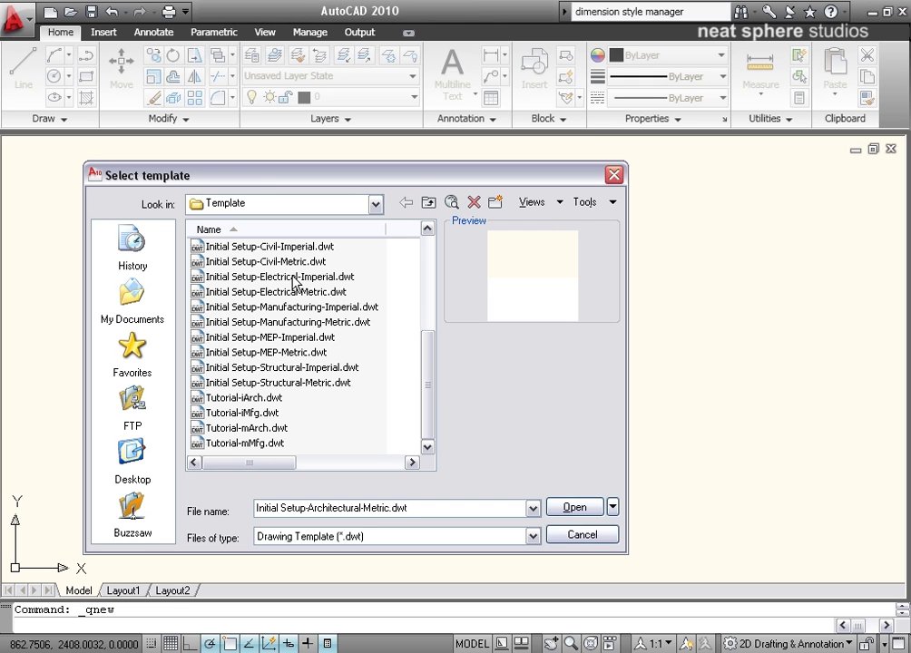
{"action": "left_click_drag", "start_coordinate": [429, 414], "coordinate": [433, 319]}
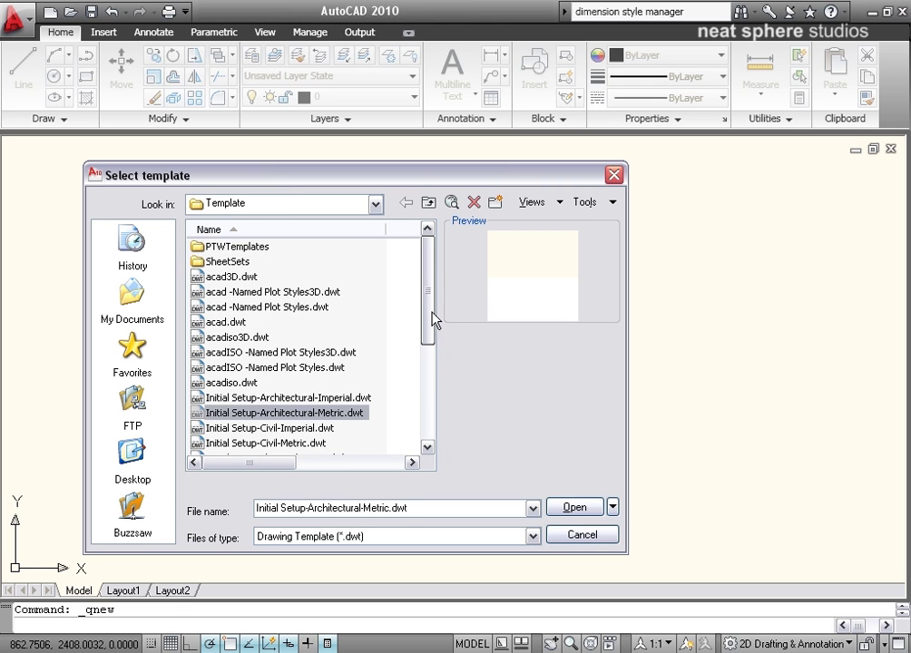
{"action": "left_click", "coordinate": [231, 382]}
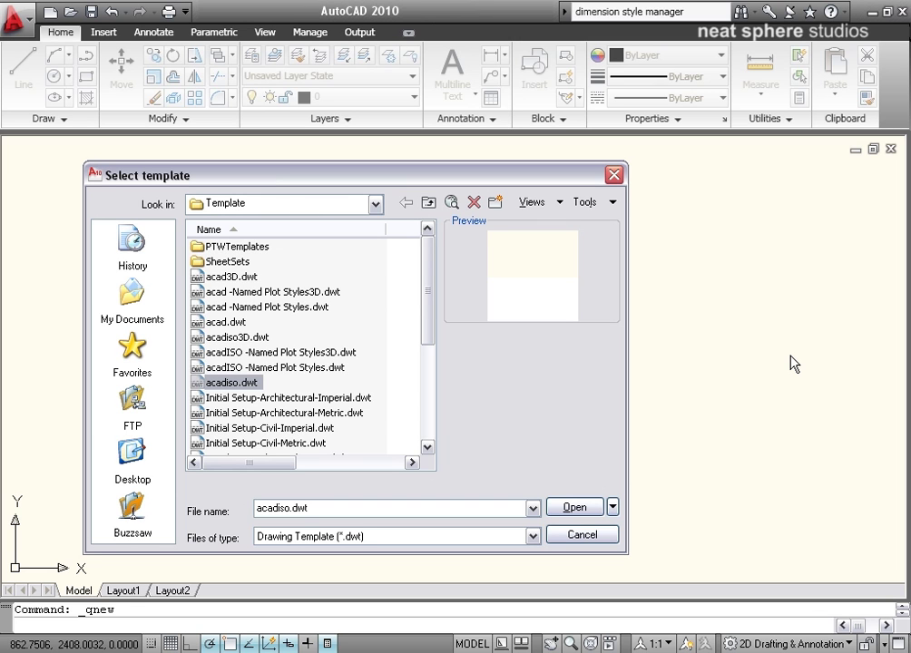
{"action": "left_click", "coordinate": [594, 536]}
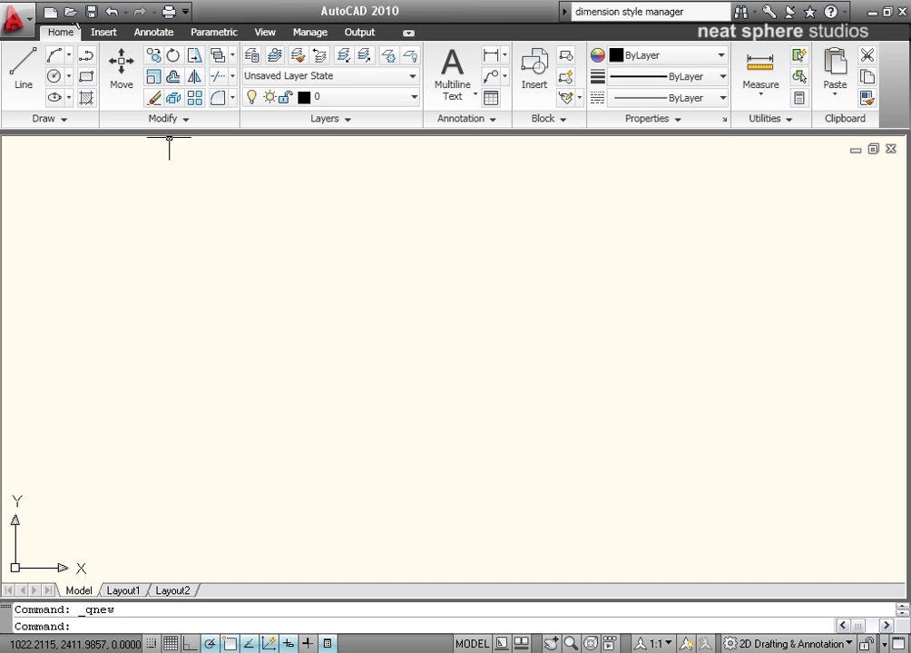
Start opening an existing drawing and browse from the Sample folder into its DesignCenter folder.
{"action": "left_click", "coordinate": [70, 12]}
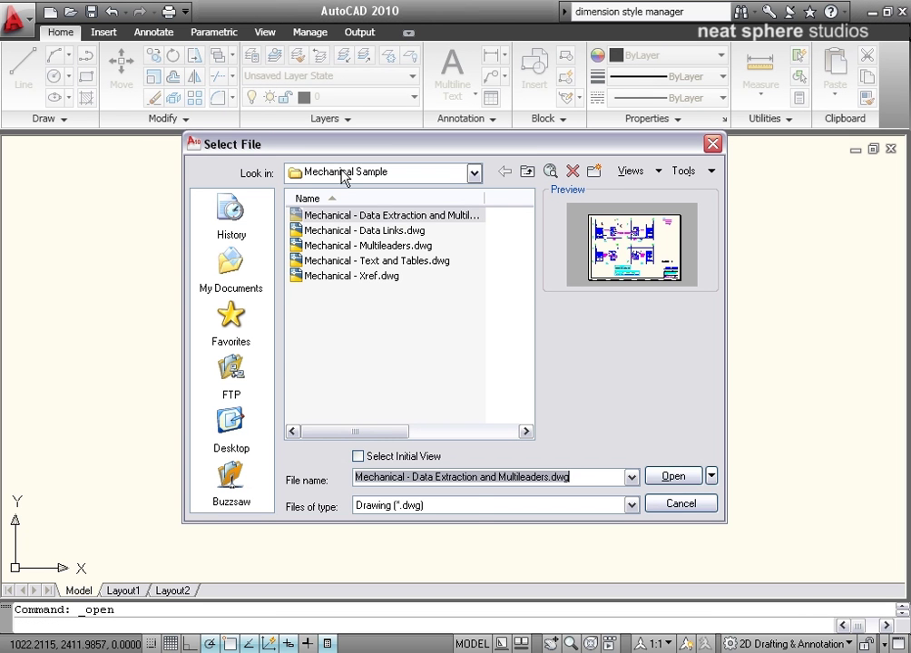
{"action": "left_click", "coordinate": [474, 173]}
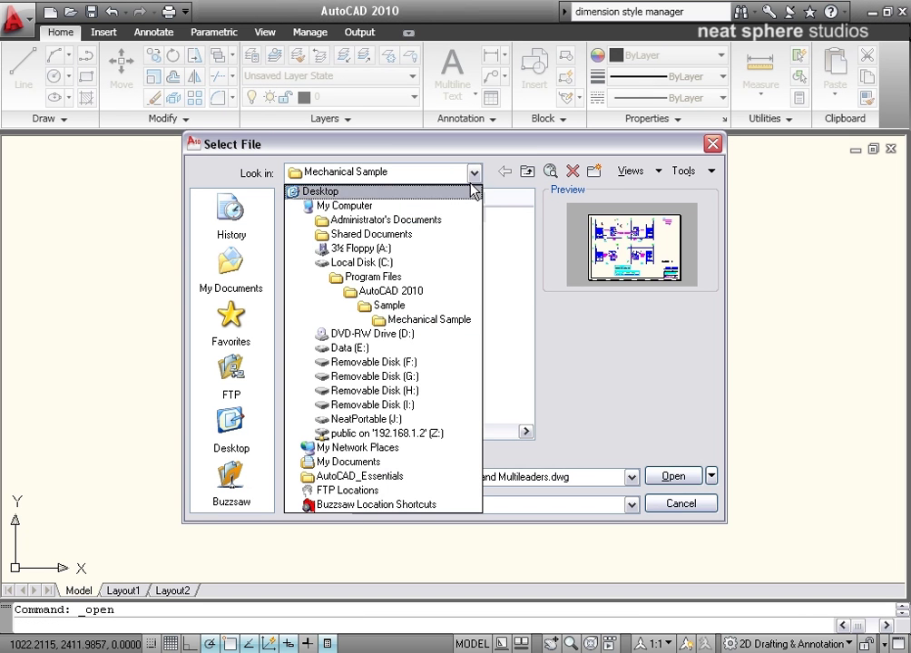
{"action": "left_click", "coordinate": [388, 305]}
{"action": "double_click", "coordinate": [336, 245]}
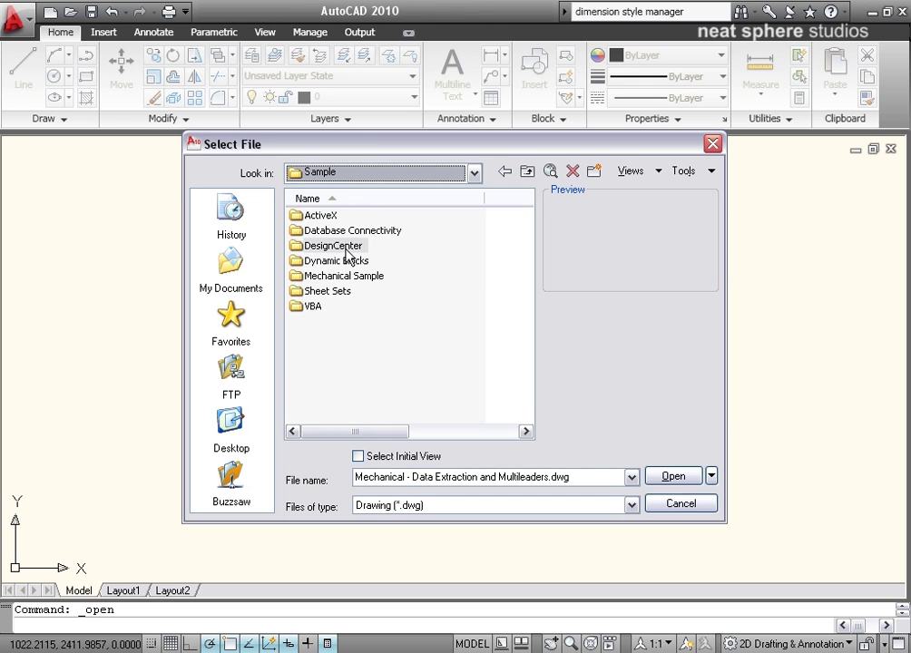
{"action": "left_click", "coordinate": [359, 218]}
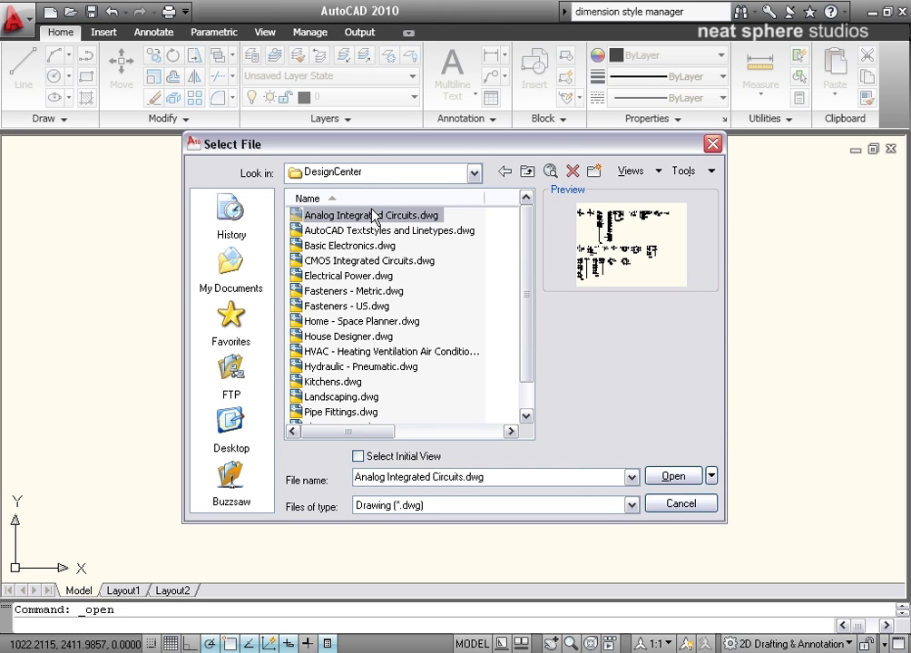
{"action": "left_click", "coordinate": [473, 172]}
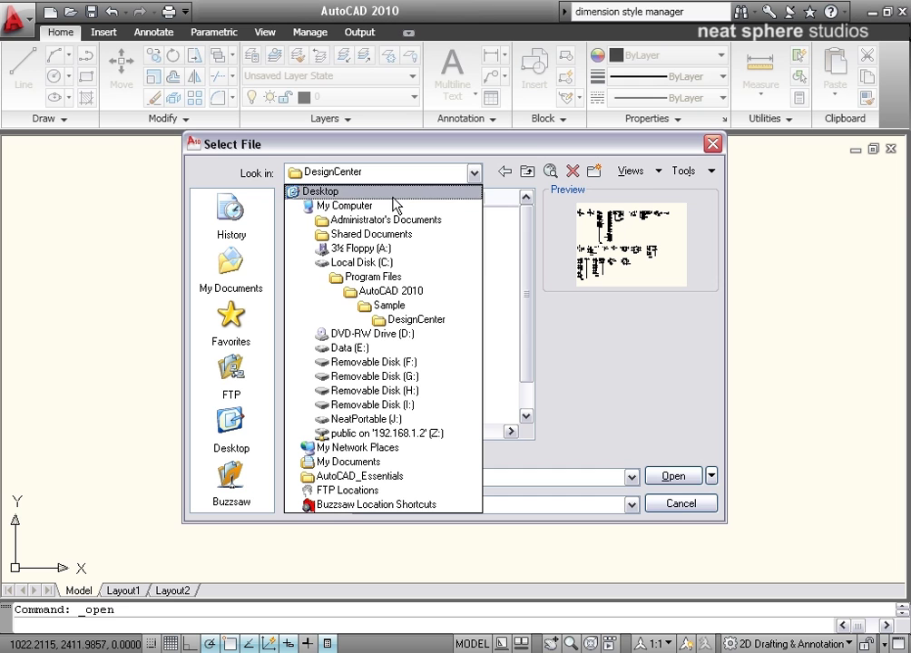
{"action": "left_click", "coordinate": [417, 321]}
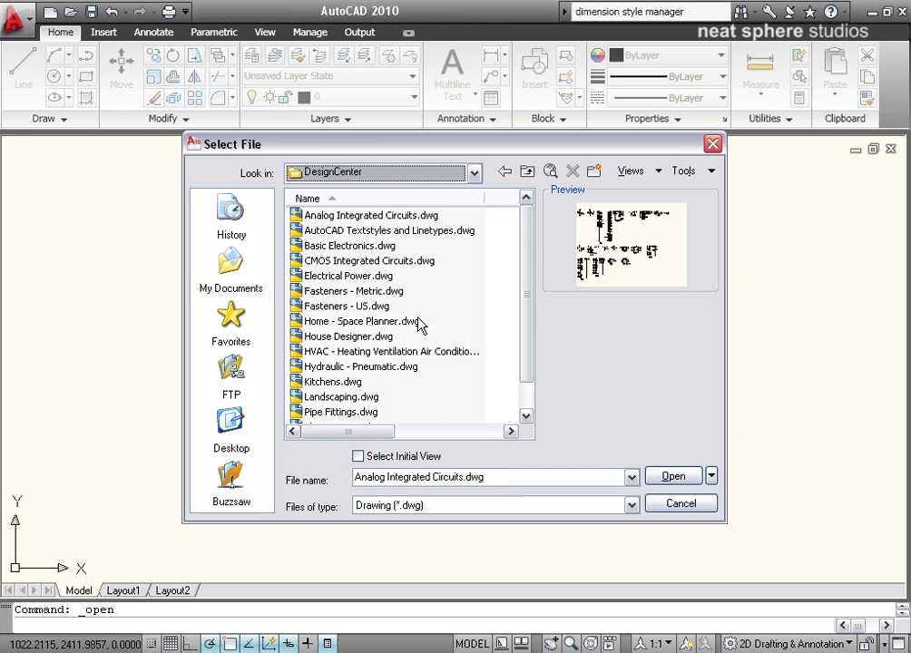
Preview various DesignCenter sample drawings, including Fasteners - Metric, Kitchens, Pipe Fittings, Welding and CMOS Integrated Circuits.
{"action": "left_click", "coordinate": [390, 277]}
{"action": "left_click", "coordinate": [361, 291]}
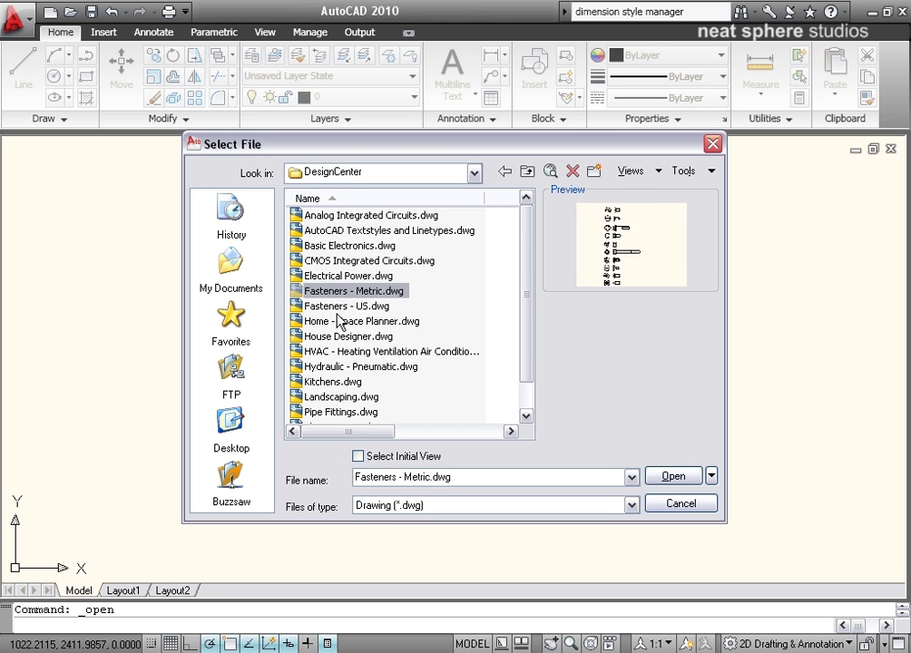
{"action": "left_click", "coordinate": [341, 336]}
{"action": "left_click", "coordinate": [343, 366]}
{"action": "left_click", "coordinate": [337, 383]}
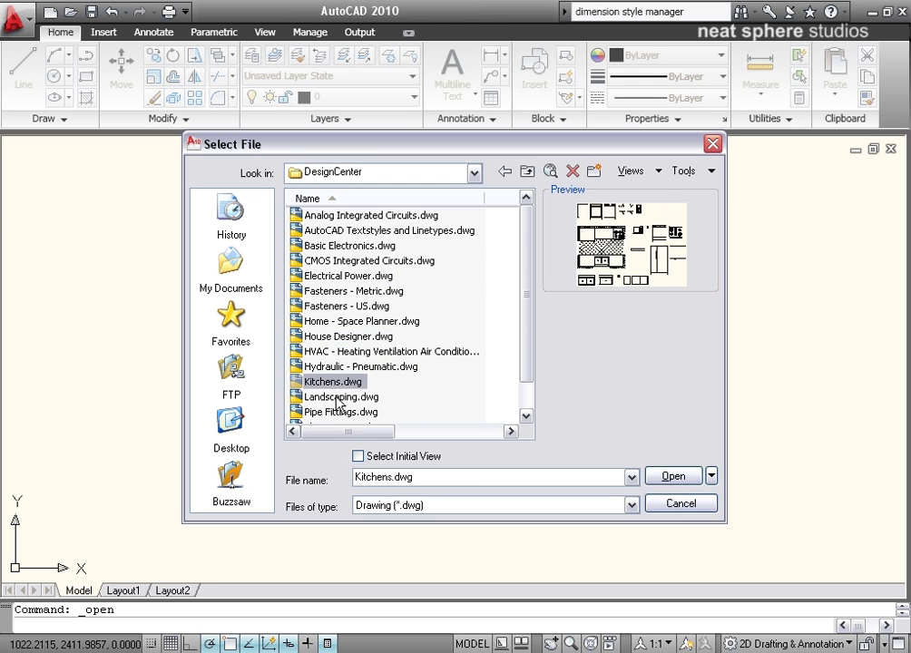
{"action": "left_click", "coordinate": [341, 397]}
{"action": "left_click", "coordinate": [341, 412]}
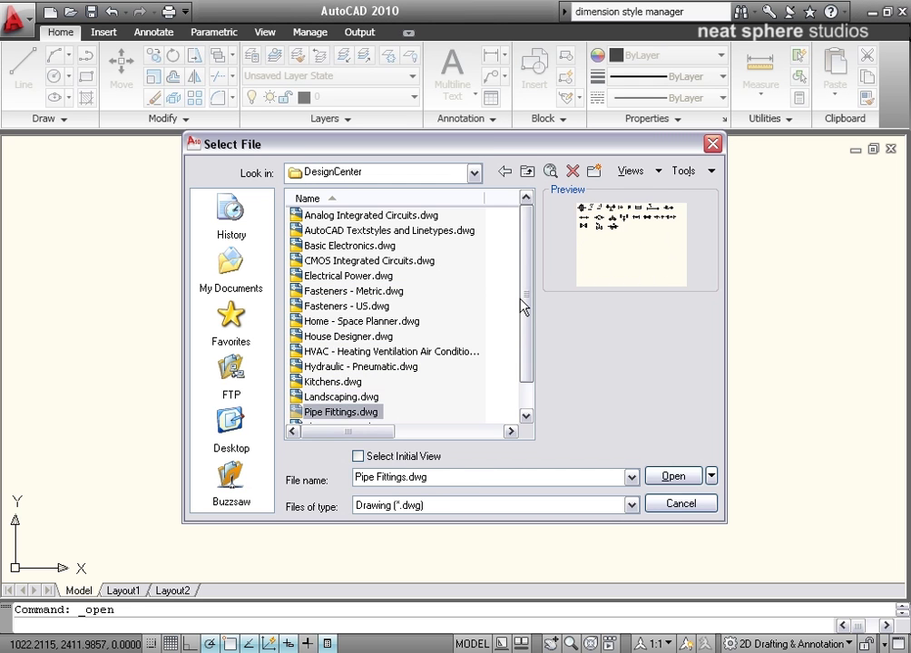
{"action": "scroll", "coordinate": [524, 295], "scroll_direction": "down", "scroll_amount": 1}
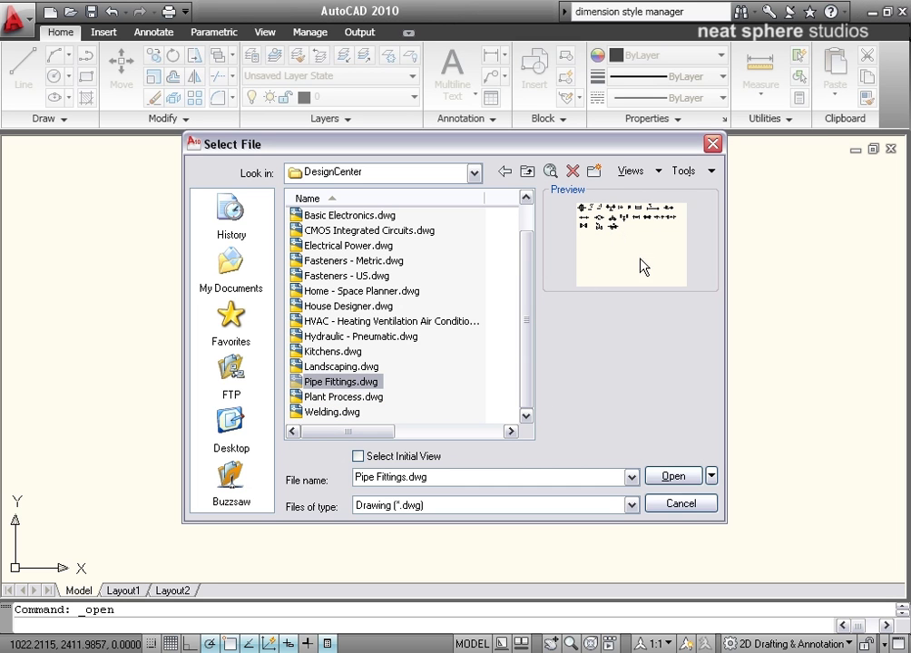
{"action": "left_click", "coordinate": [319, 413]}
{"action": "left_click", "coordinate": [313, 366]}
{"action": "left_click", "coordinate": [308, 230]}
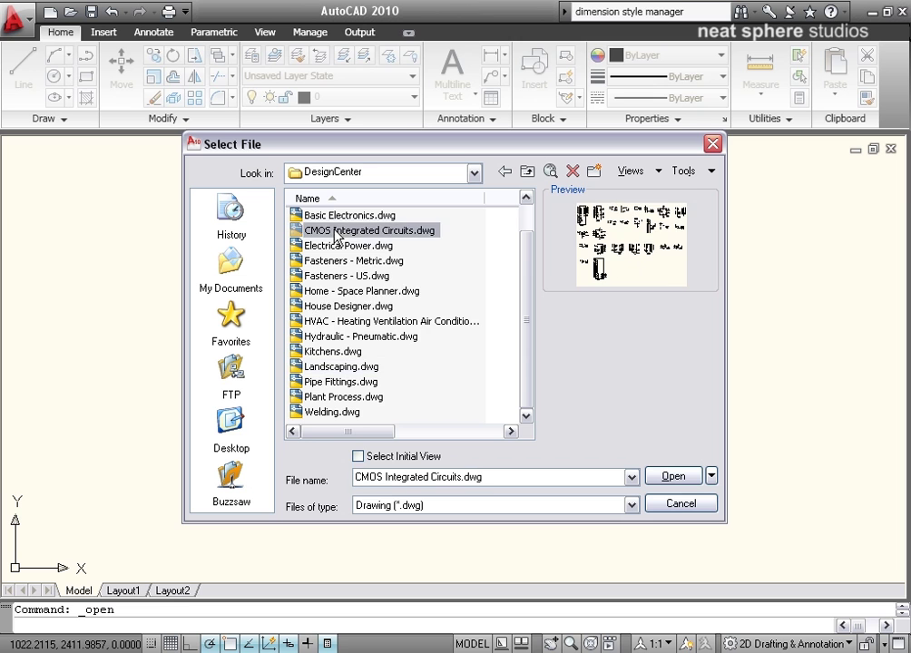
Preview the Multileaders, Data Links, Data Extraction and Xref drawings in the Mechanical Sample folder, and cancel opening a file.
{"action": "left_click", "coordinate": [527, 172]}
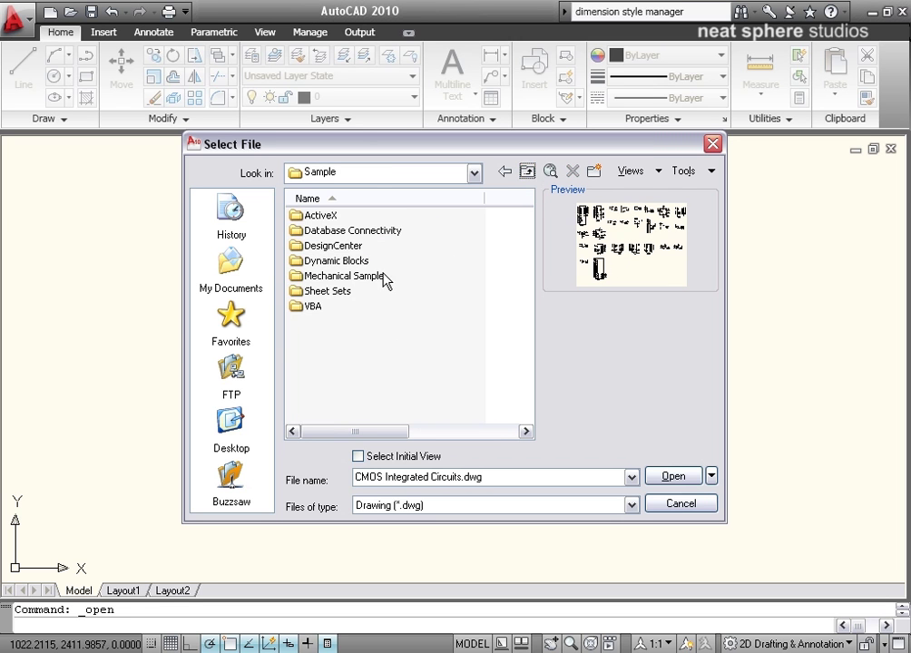
{"action": "double_click", "coordinate": [331, 278]}
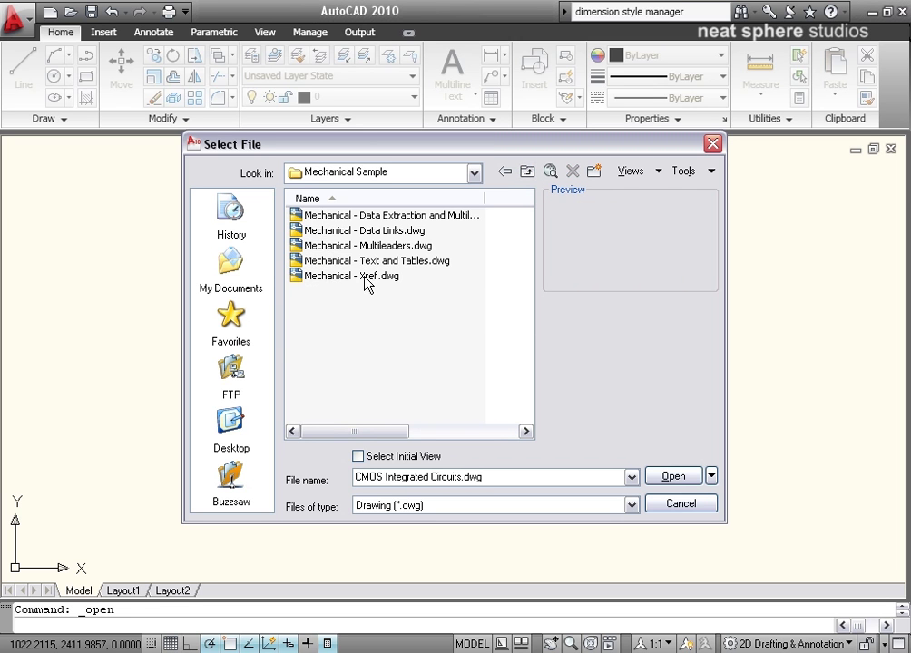
{"action": "left_click", "coordinate": [378, 246]}
{"action": "left_click", "coordinate": [379, 231]}
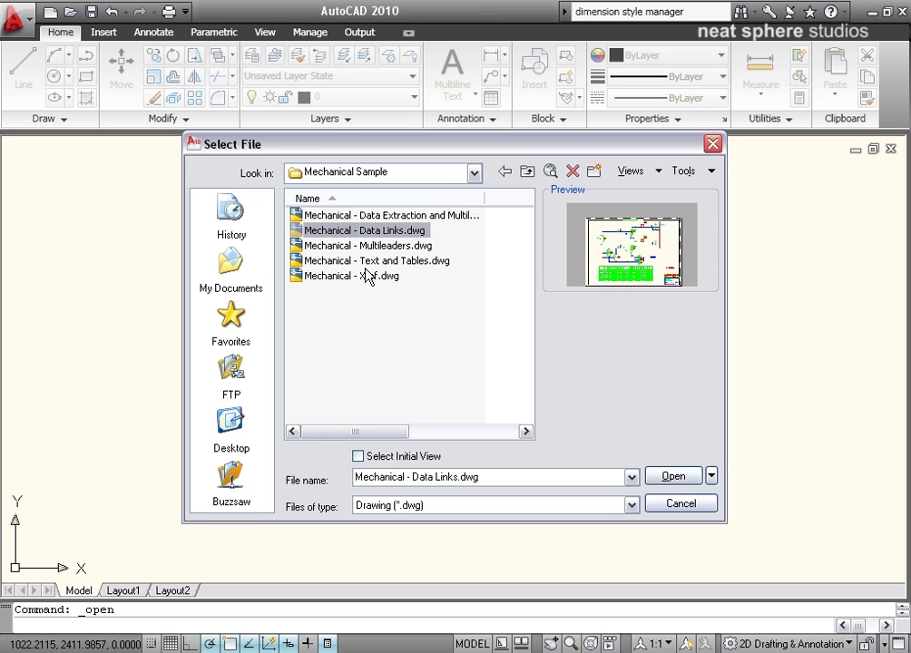
{"action": "left_click", "coordinate": [350, 217]}
{"action": "left_click", "coordinate": [323, 276]}
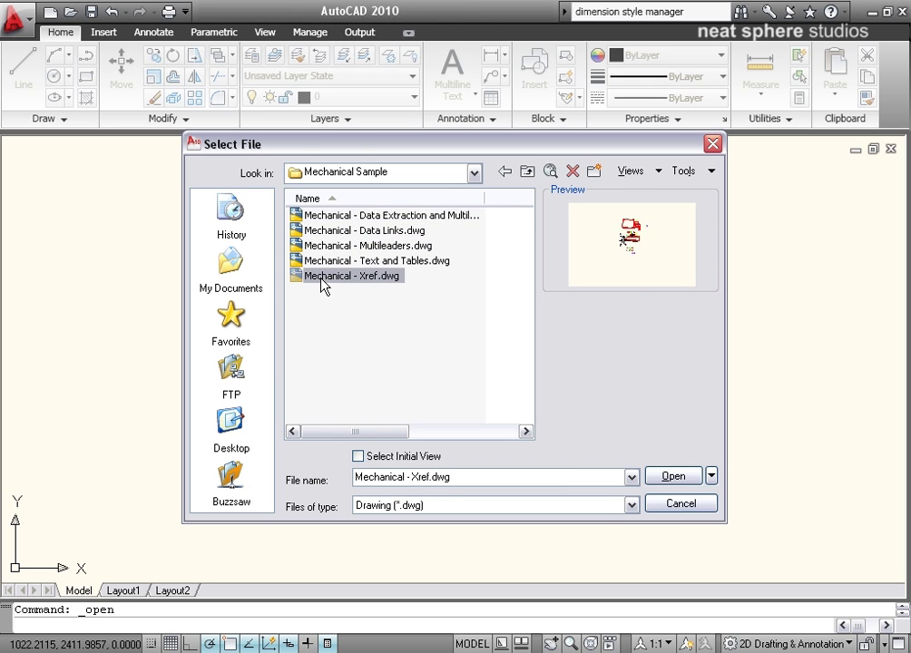
{"action": "left_click", "coordinate": [527, 172]}
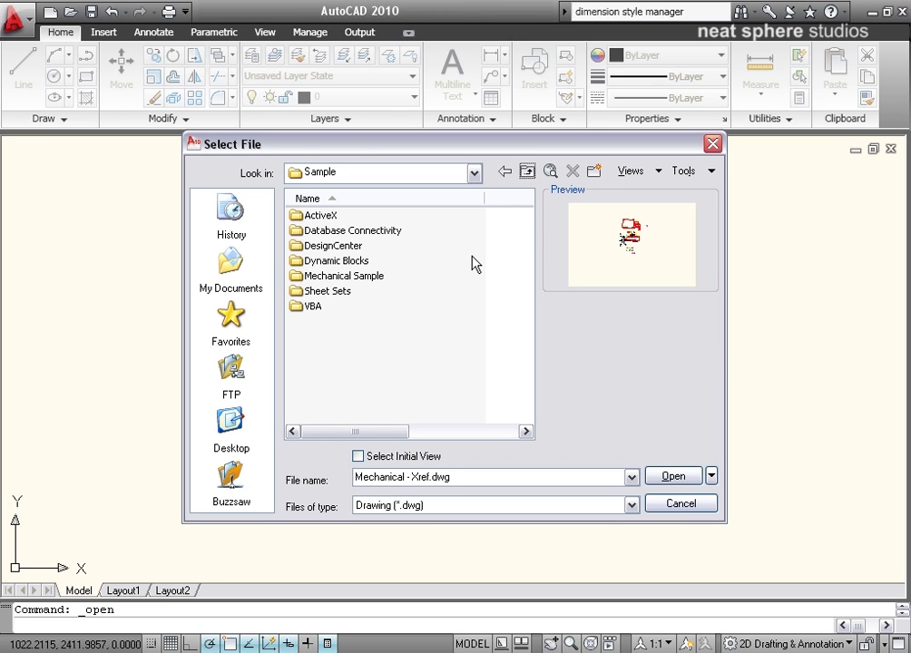
{"action": "left_click", "coordinate": [680, 505]}
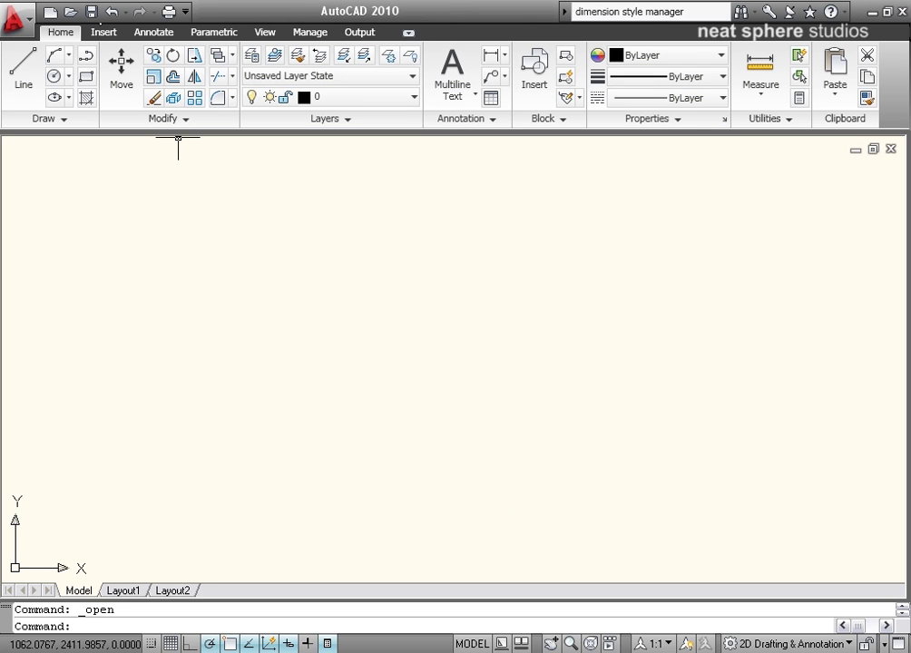
Start saving the current drawing, go up to the Sample folder as the save location, and select the proposed file name.
{"action": "left_click", "coordinate": [91, 12]}
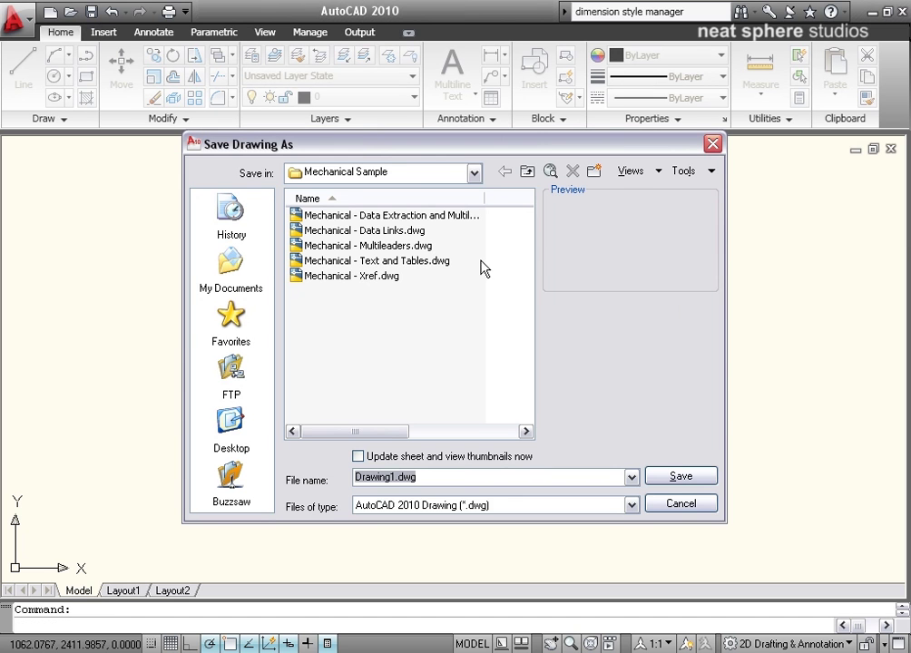
{"action": "mouse_move", "coordinate": [246, 148]}
{"action": "left_mouse_down"}
{"action": "mouse_move", "coordinate": [213, 207]}
{"action": "mouse_move", "coordinate": [250, 185]}
{"action": "left_mouse_up"}
{"action": "left_click", "coordinate": [446, 204]}
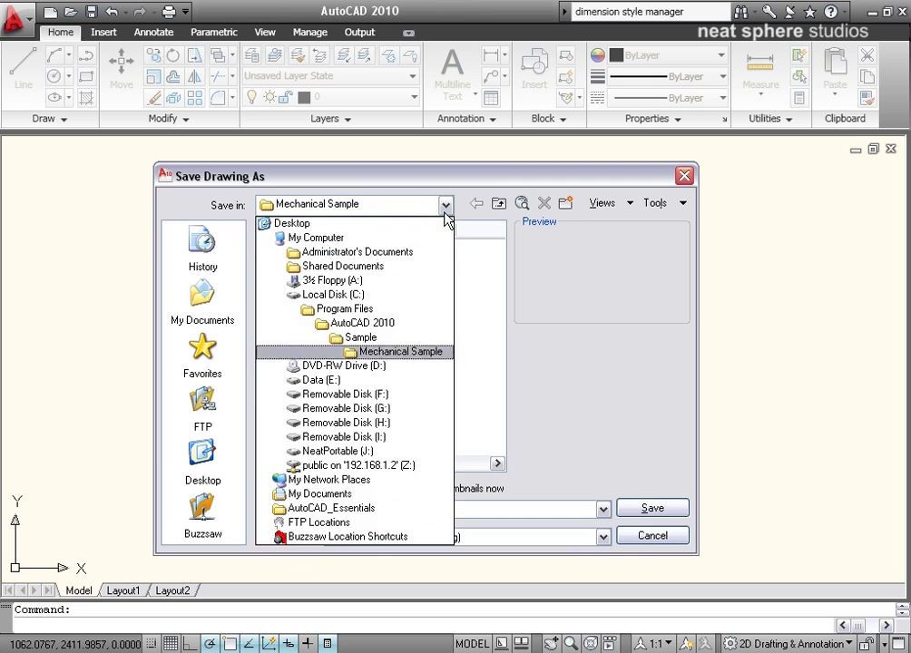
{"action": "left_click", "coordinate": [368, 338]}
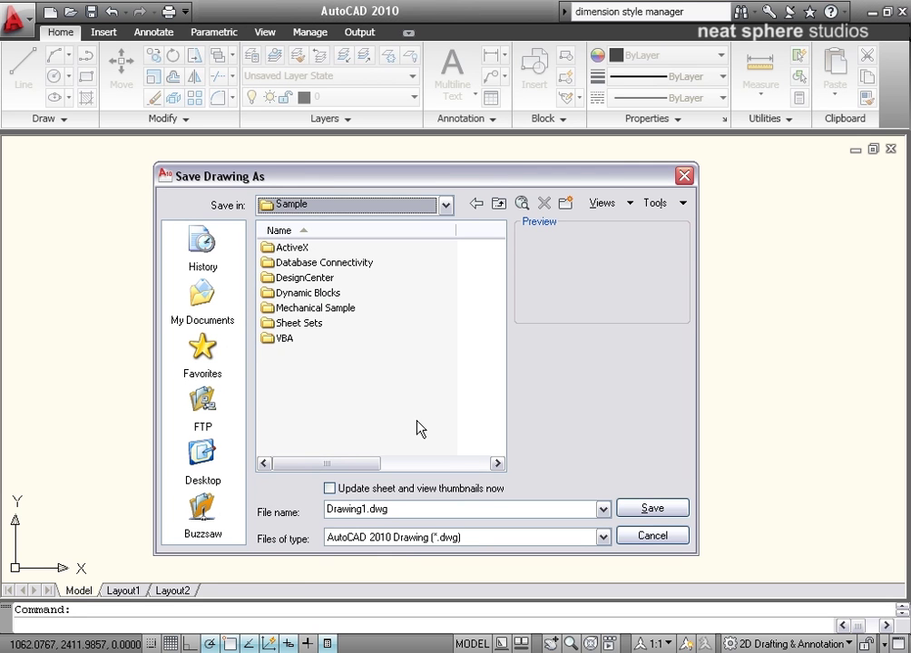
{"action": "double_click", "coordinate": [390, 509]}
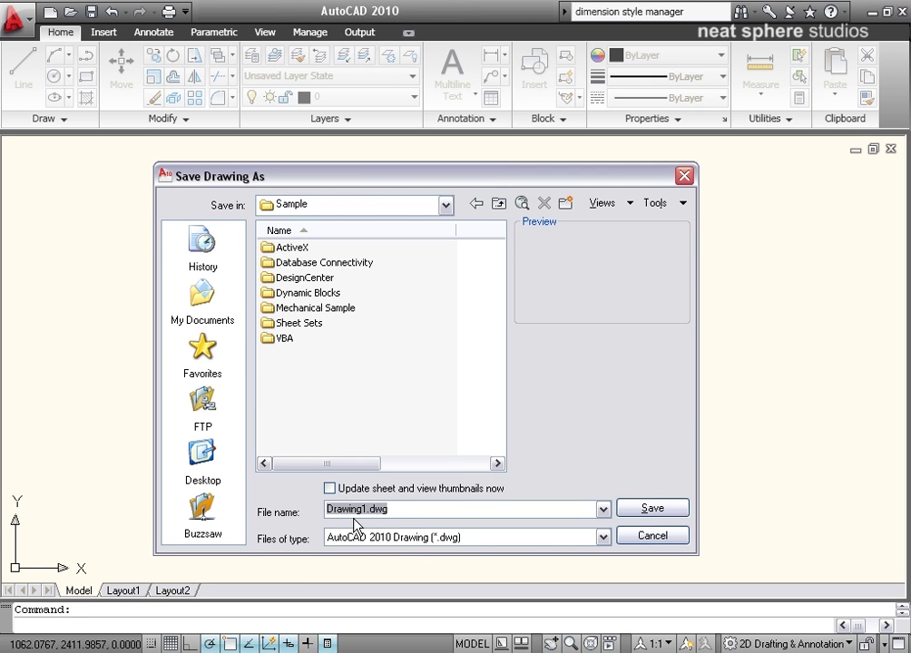
Examine the file formats available for saving the drawing, keep the AutoCAD 2010 Drawing format, and cancel the save.
{"action": "left_click_drag", "start_coordinate": [524, 178], "coordinate": [508, 66]}
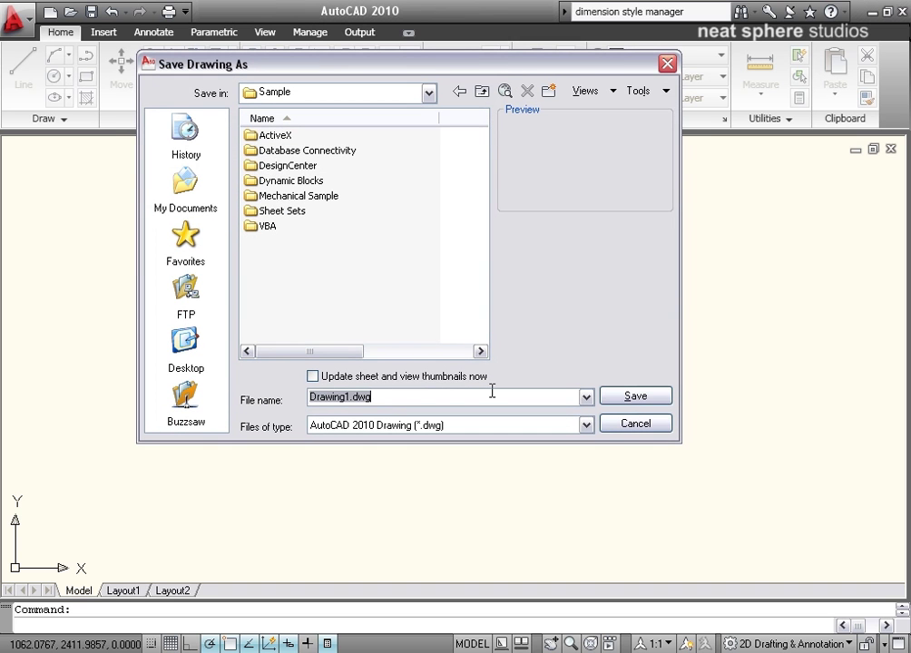
{"action": "left_click", "coordinate": [483, 426]}
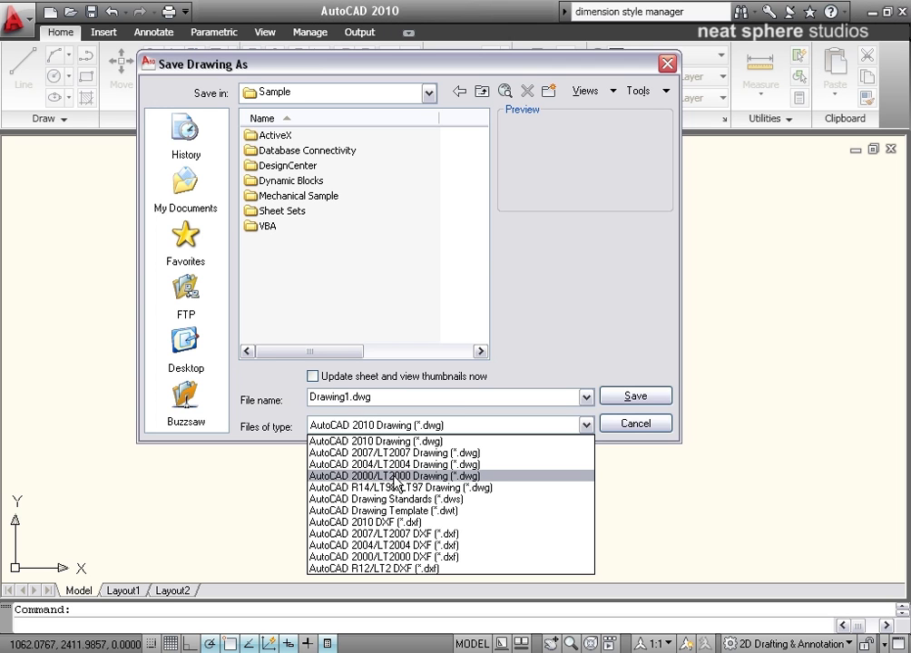
{"action": "left_click", "coordinate": [588, 339]}
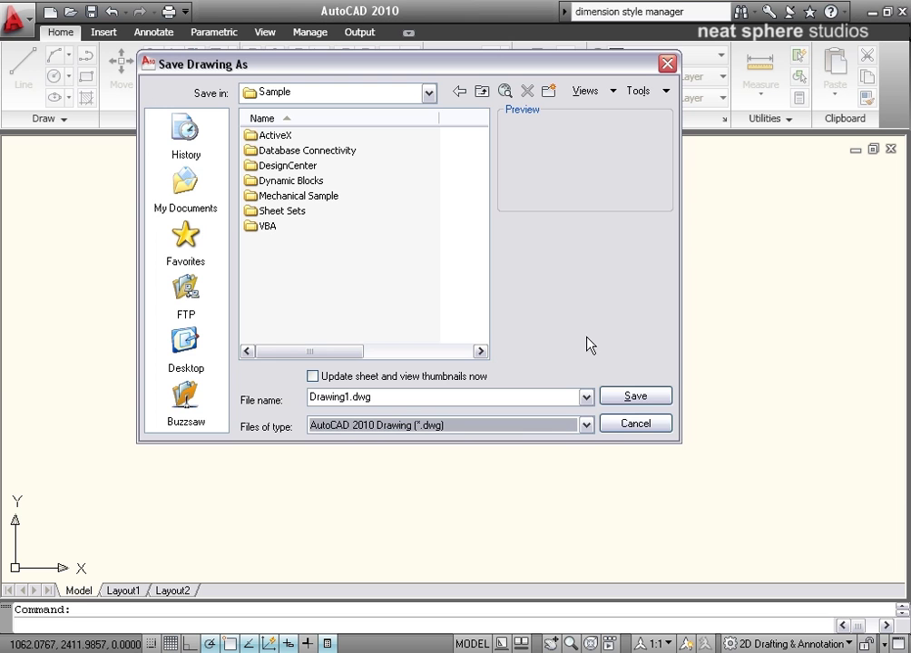
{"action": "left_click", "coordinate": [616, 430]}
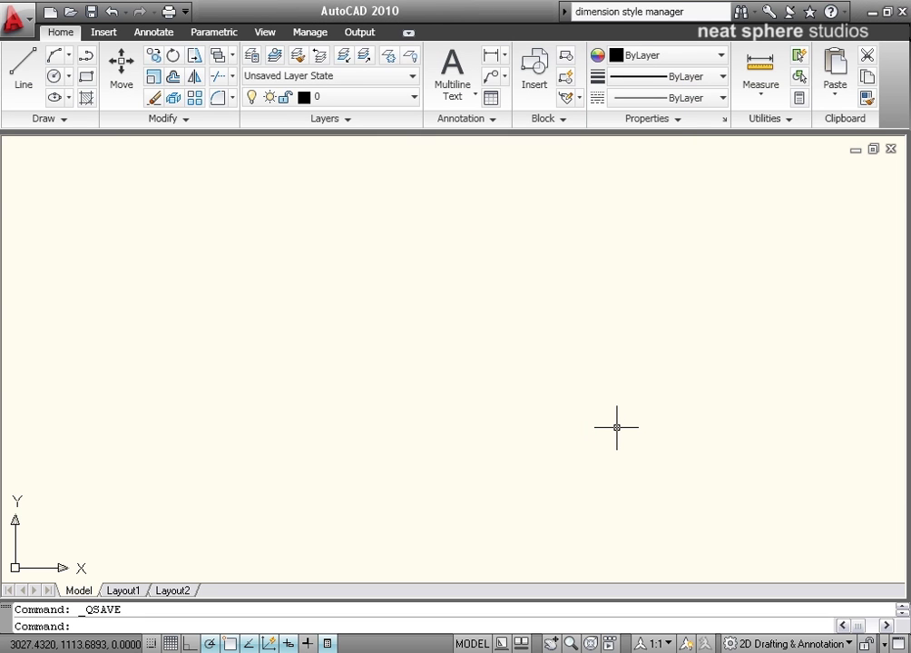
Review the application's file commands, such as New, Open, Save As, Export, Publish and Drawing Utilities, without running any.
{"action": "left_click", "coordinate": [27, 24]}
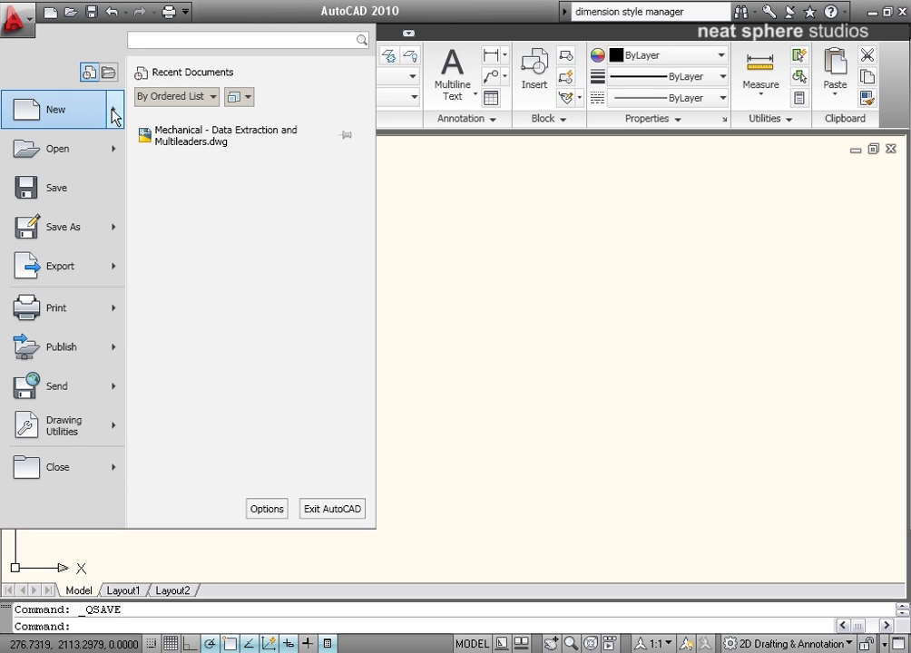
{"action": "mouse_move", "coordinate": [116, 109]}
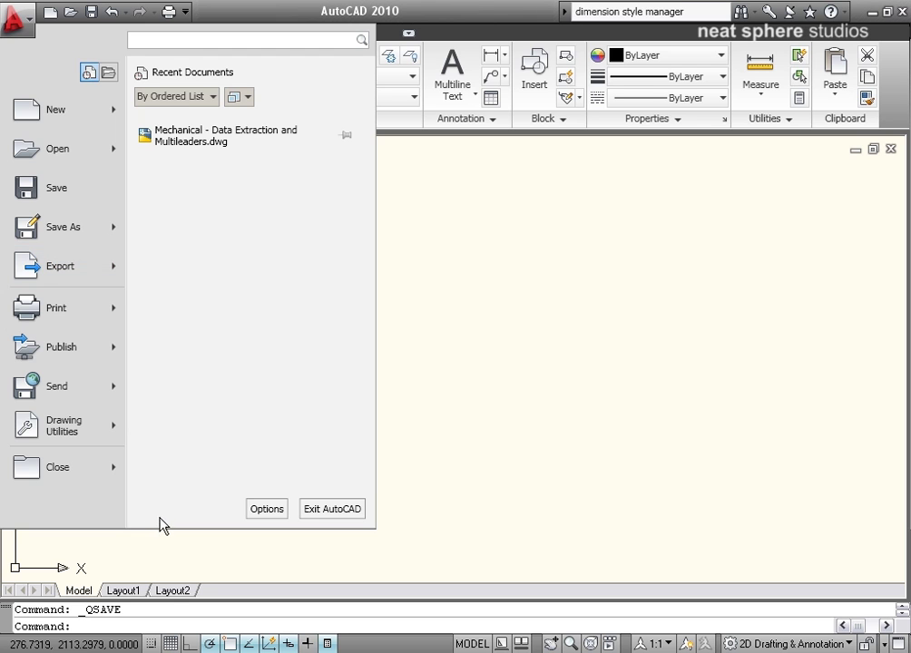
{"action": "left_click", "coordinate": [514, 360]}
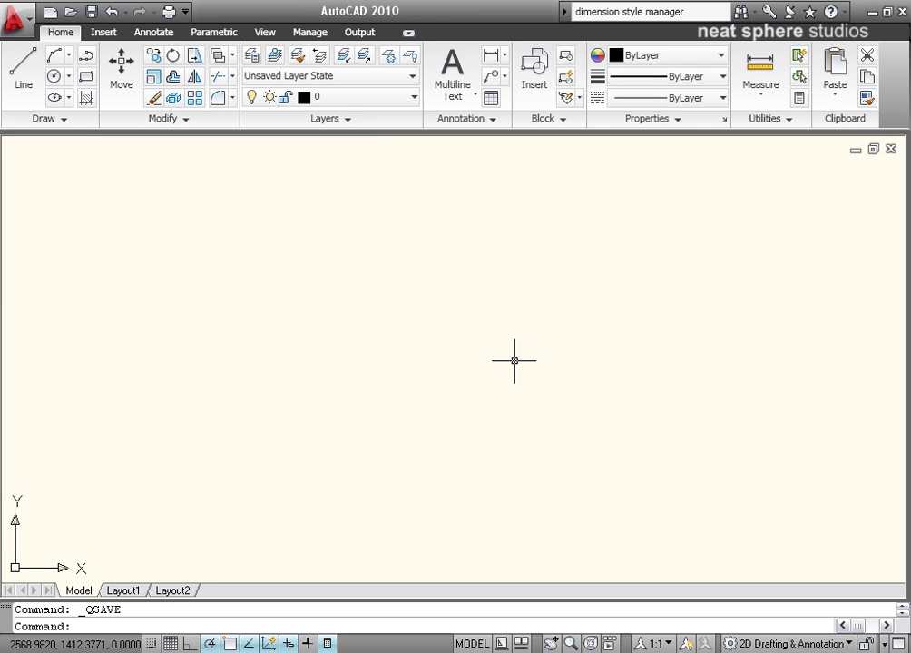